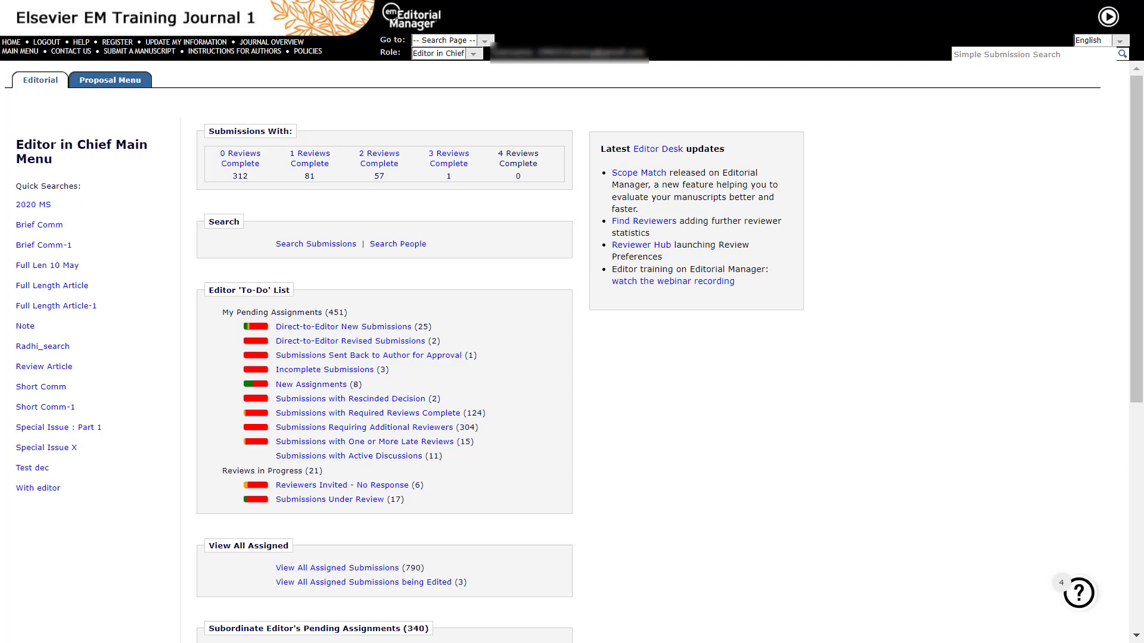
scroll(572, 357, "down", 5)
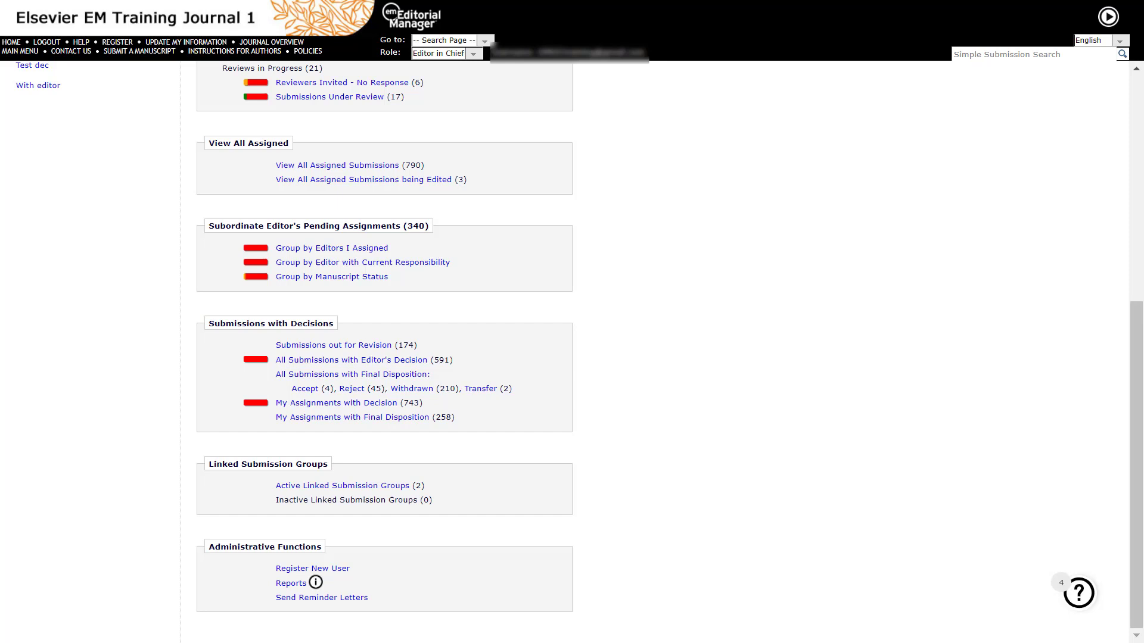
- Go to Reports under Administrative Functions to see the available reports
left_click(315, 583)
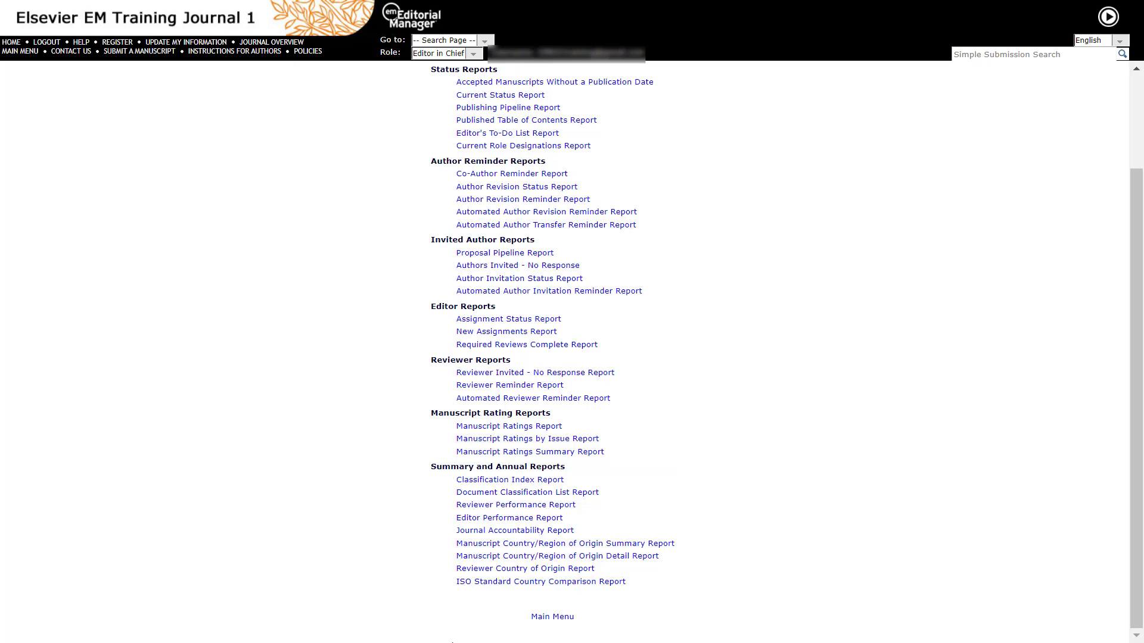
- On the Editor Performance Report criteria page, try the Current Month and Current Year periods and the Start Date field
left_click(528, 525)
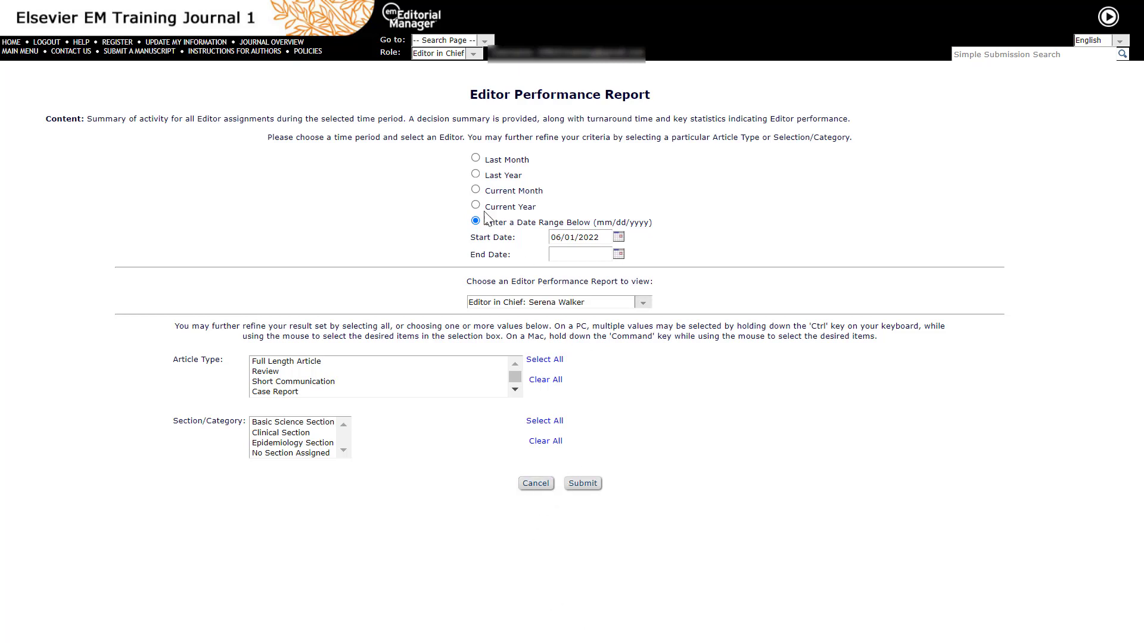
left_click(476, 190)
left_click(476, 207)
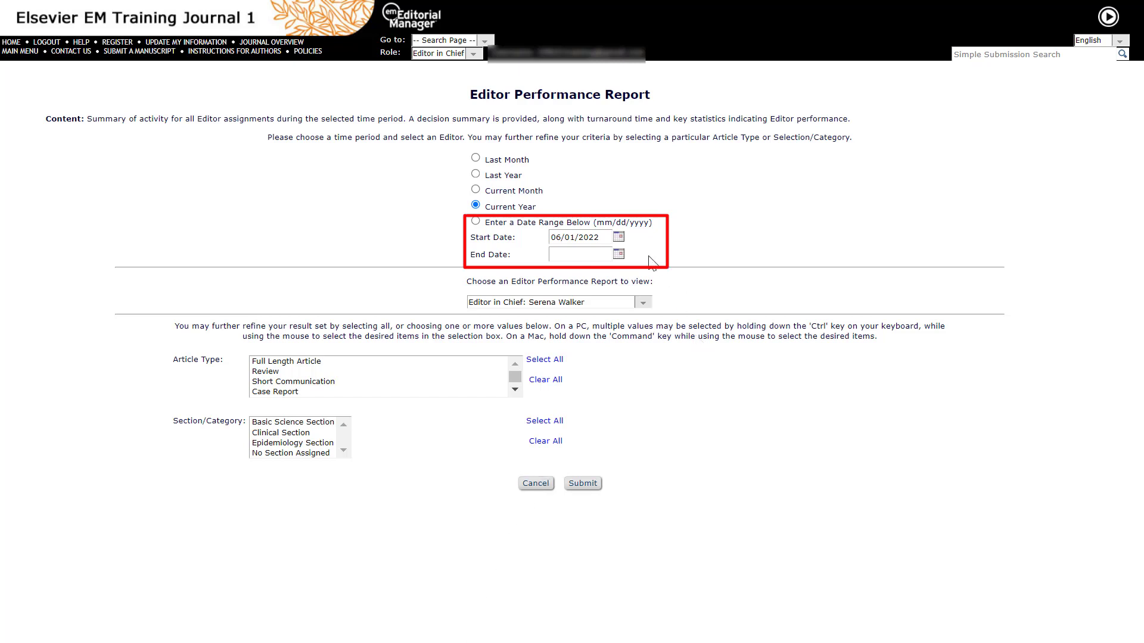
left_click(607, 237)
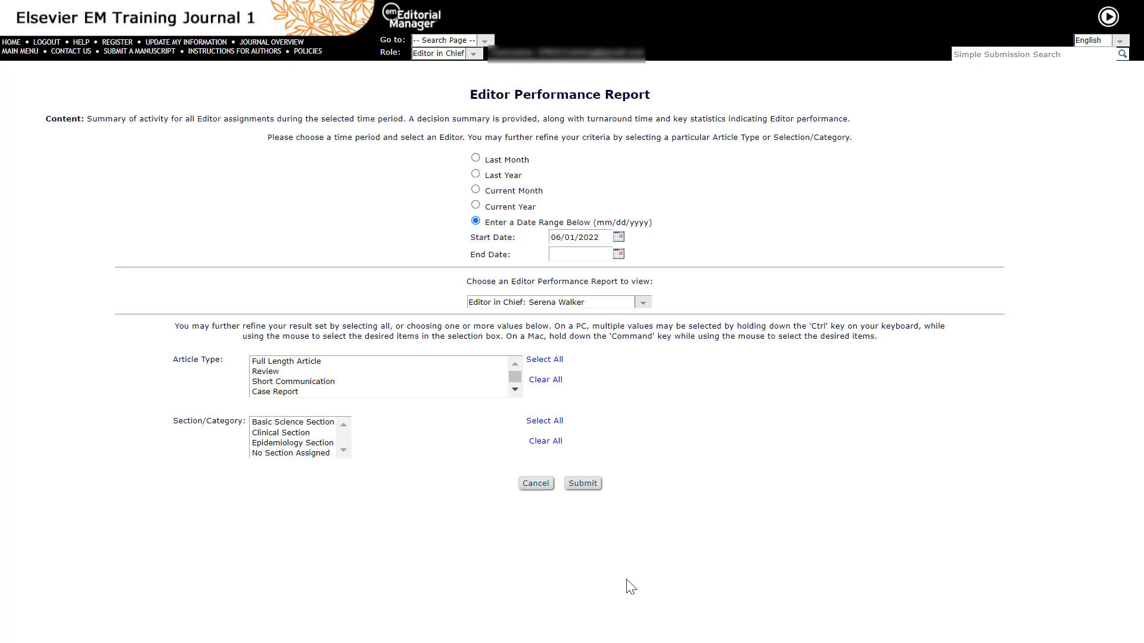
left_click(642, 303)
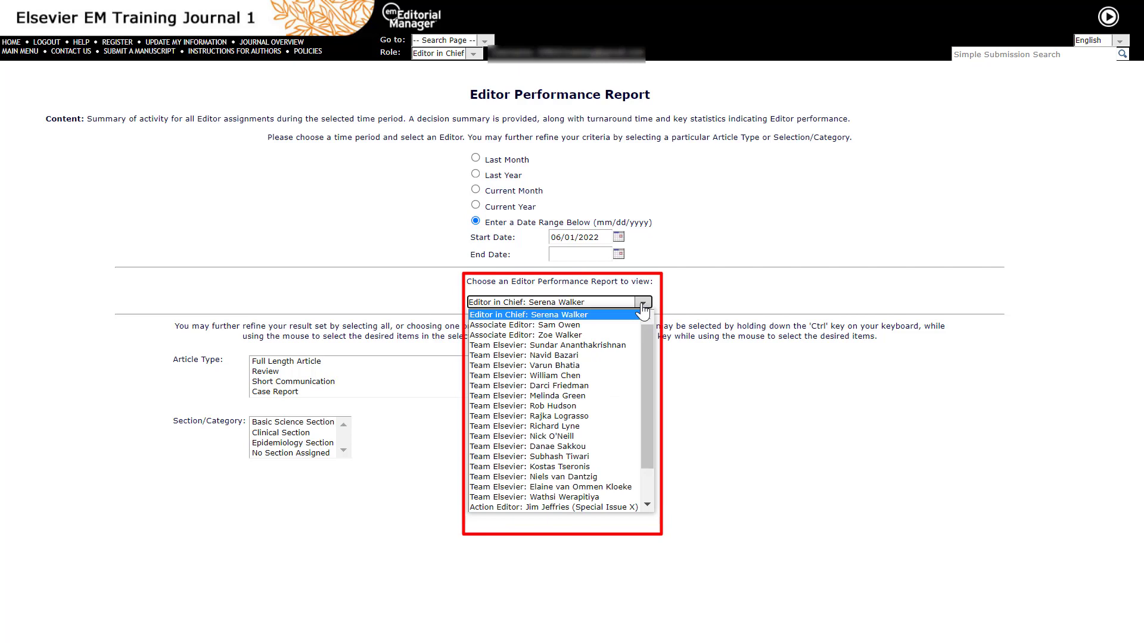
left_click(586, 312)
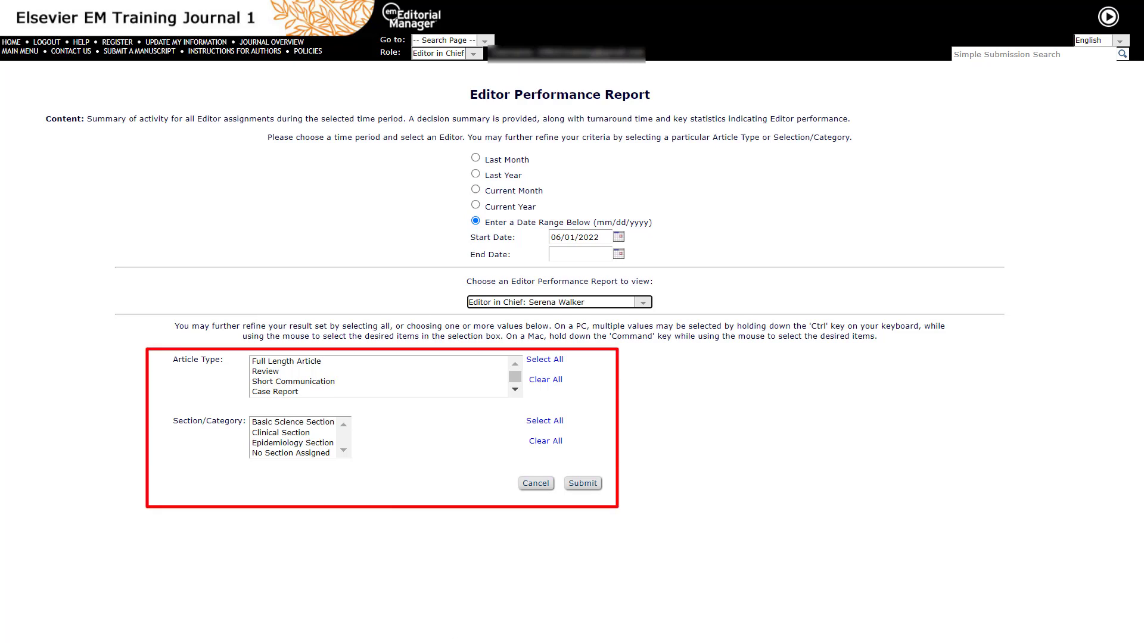
left_click(297, 361)
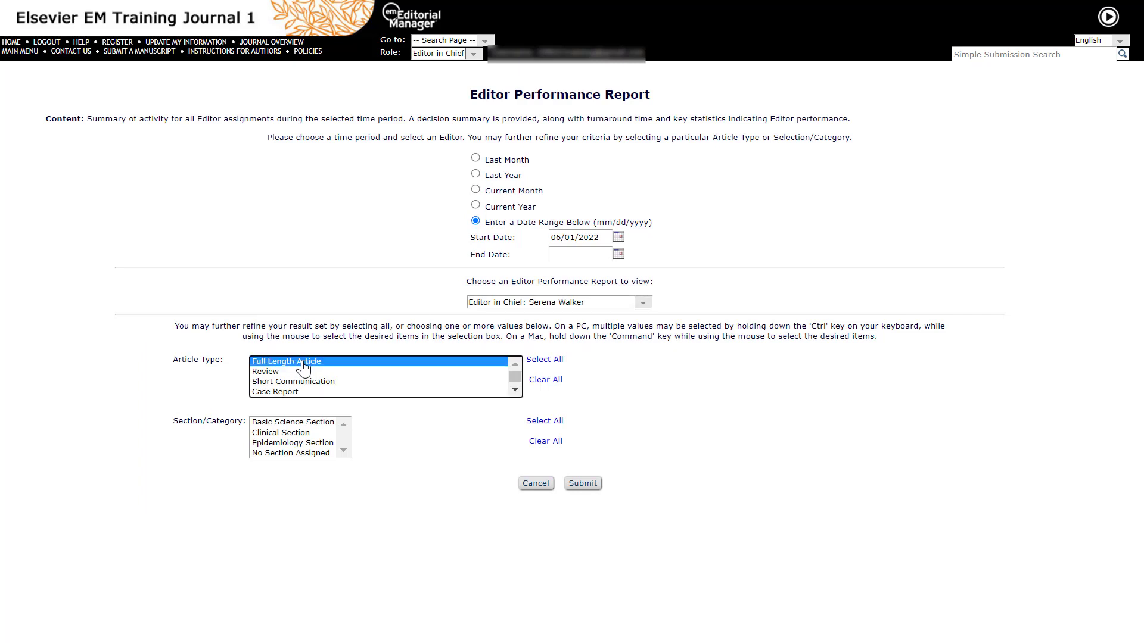
left_click(542, 361)
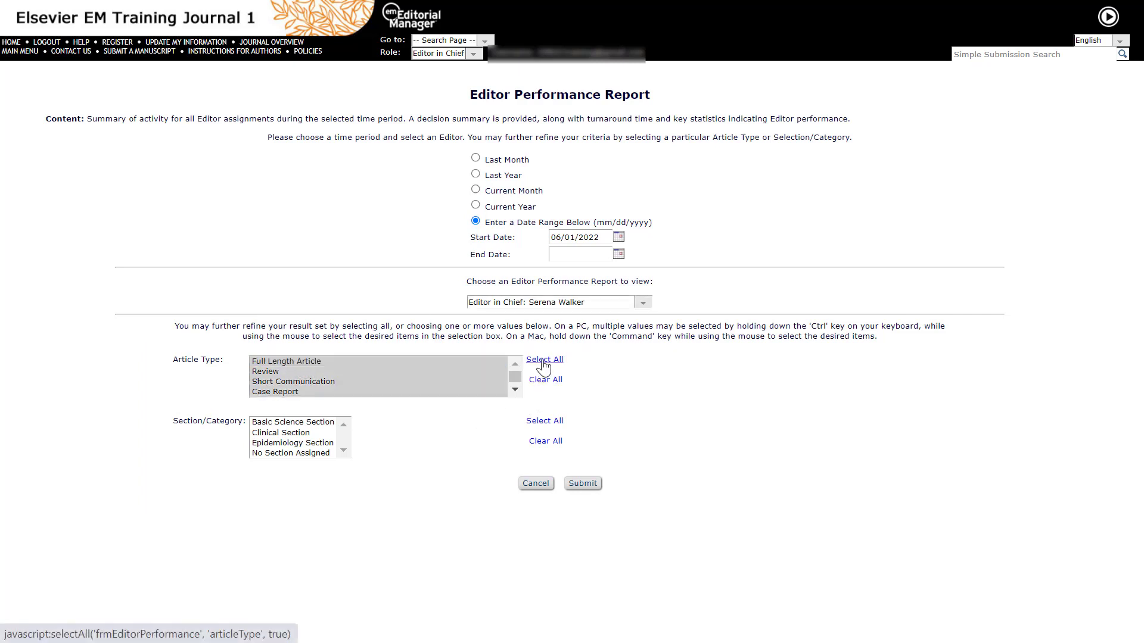
left_click(312, 424)
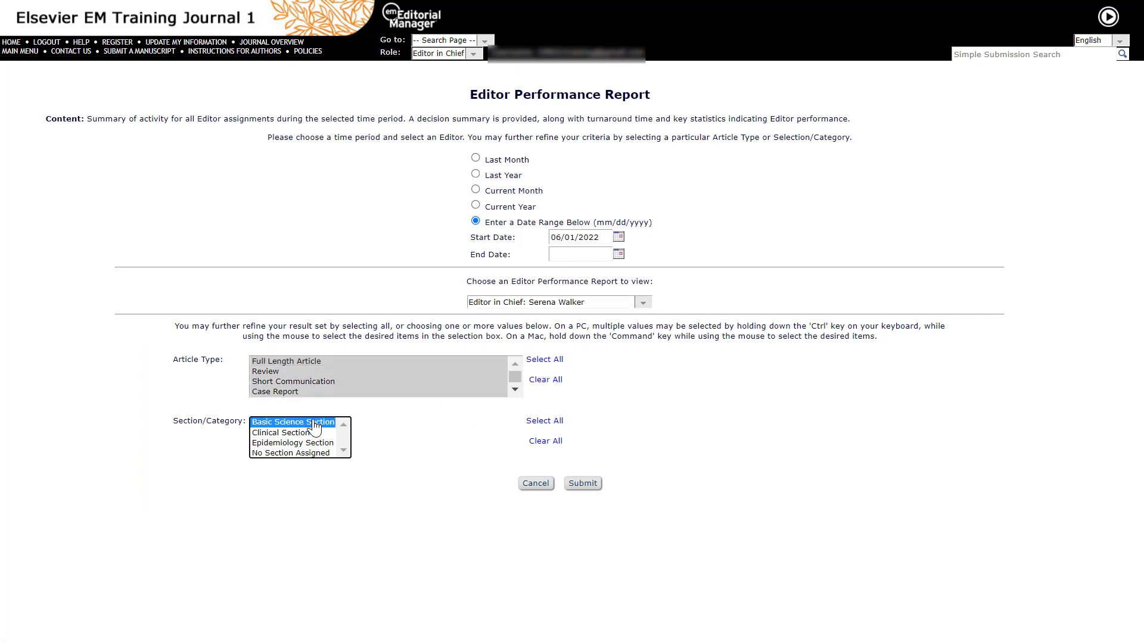
left_click(557, 424)
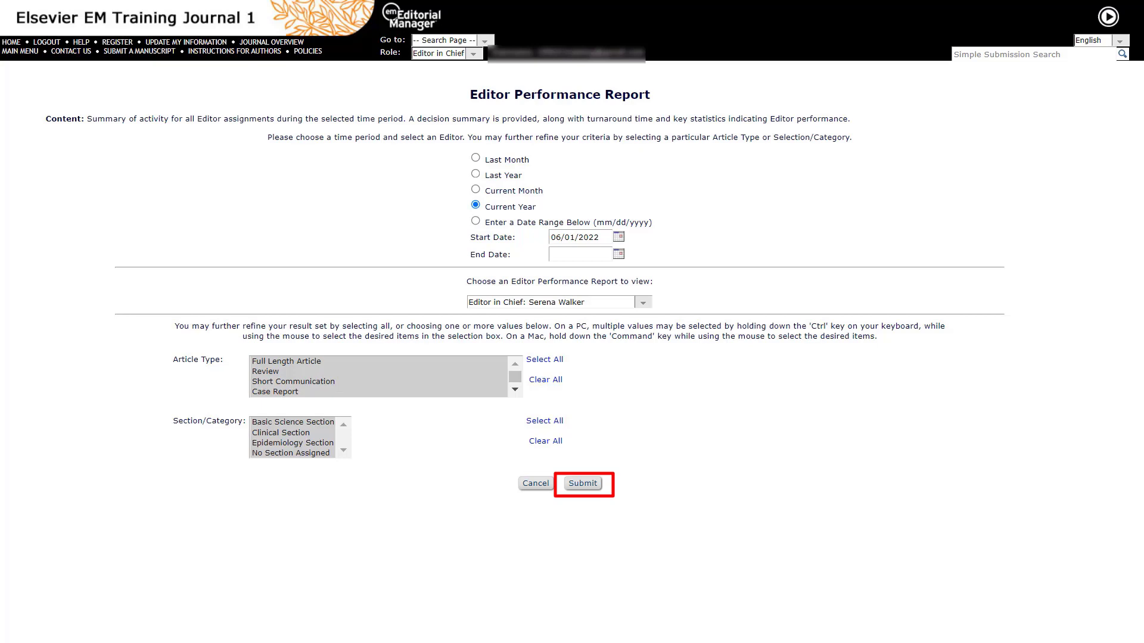
left_click(585, 488)
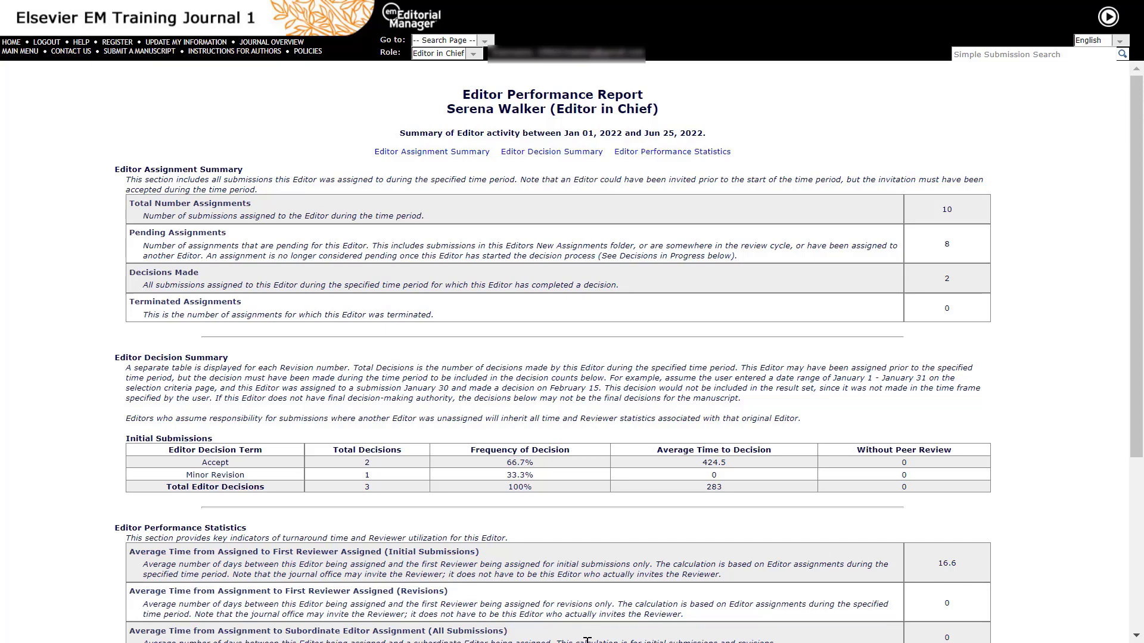
scroll(586, 640, "down", 5)
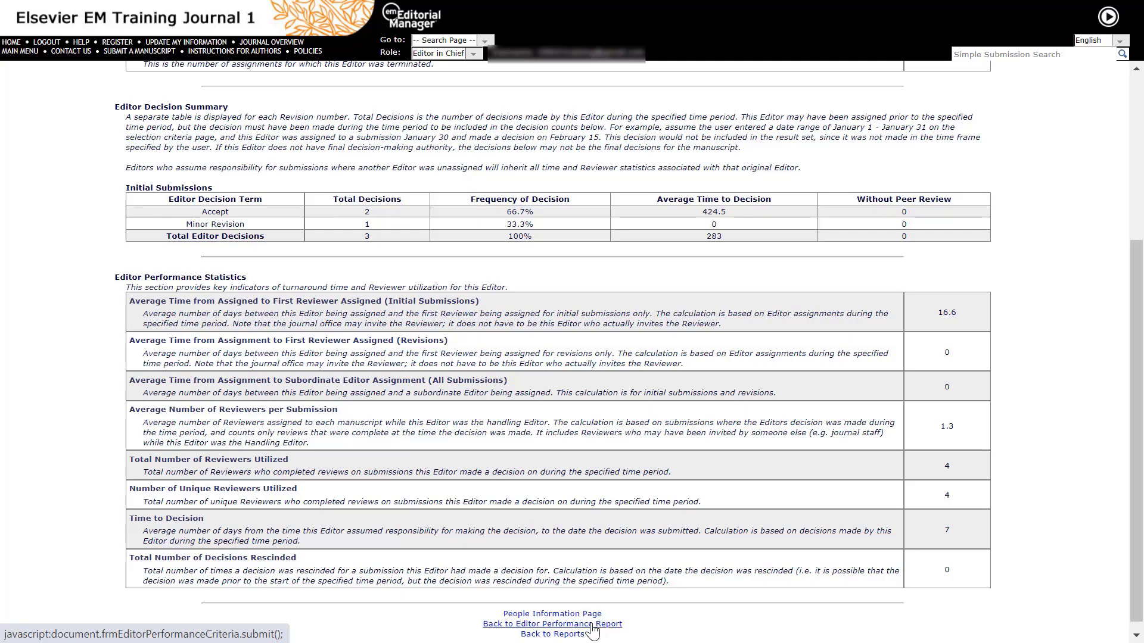
left_click(590, 625)
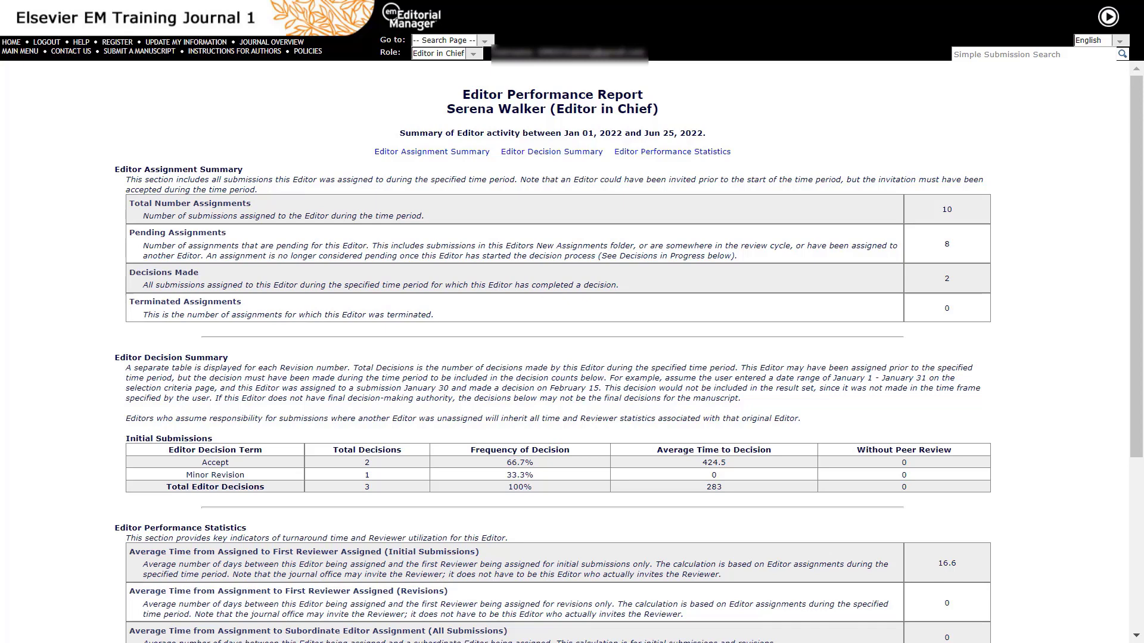
scroll(572, 357, "down", 2)
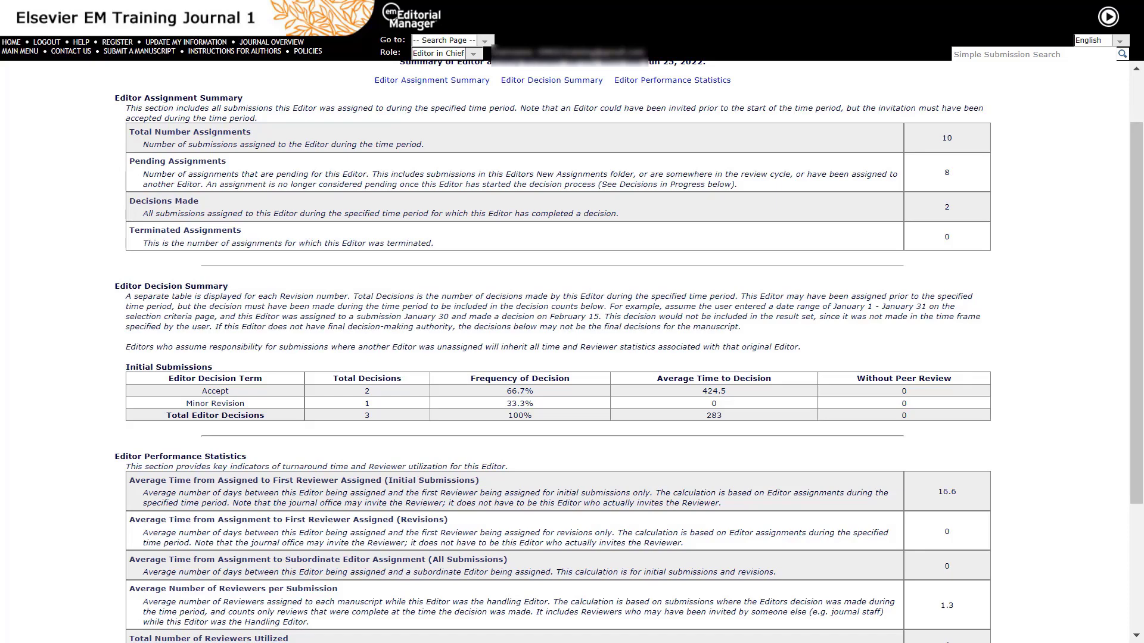
scroll(572, 357, "down", 3)
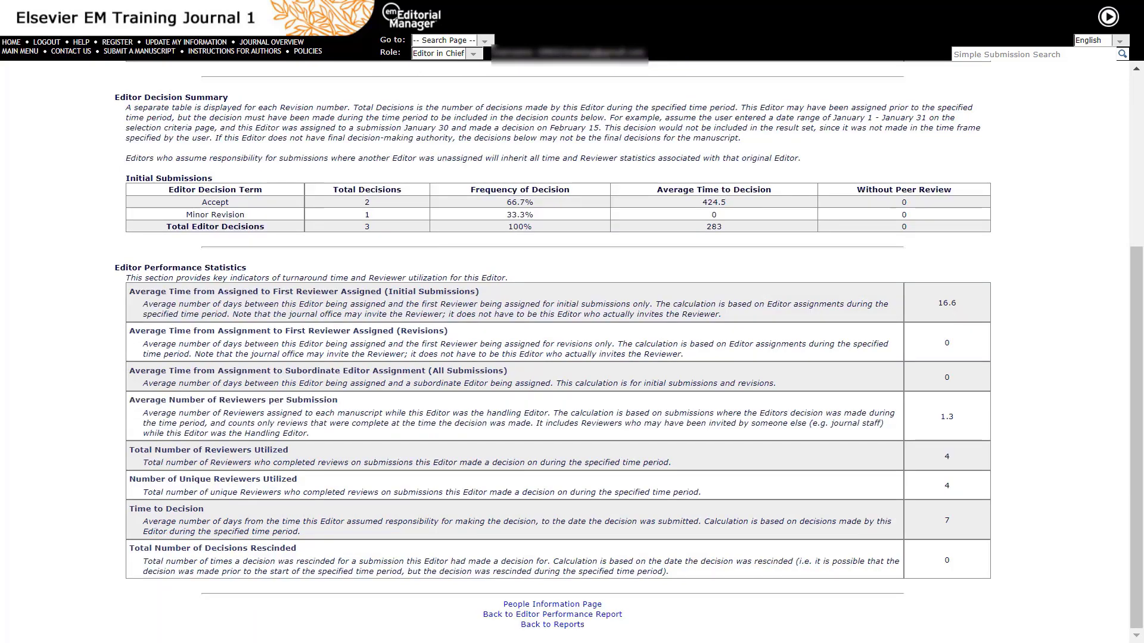